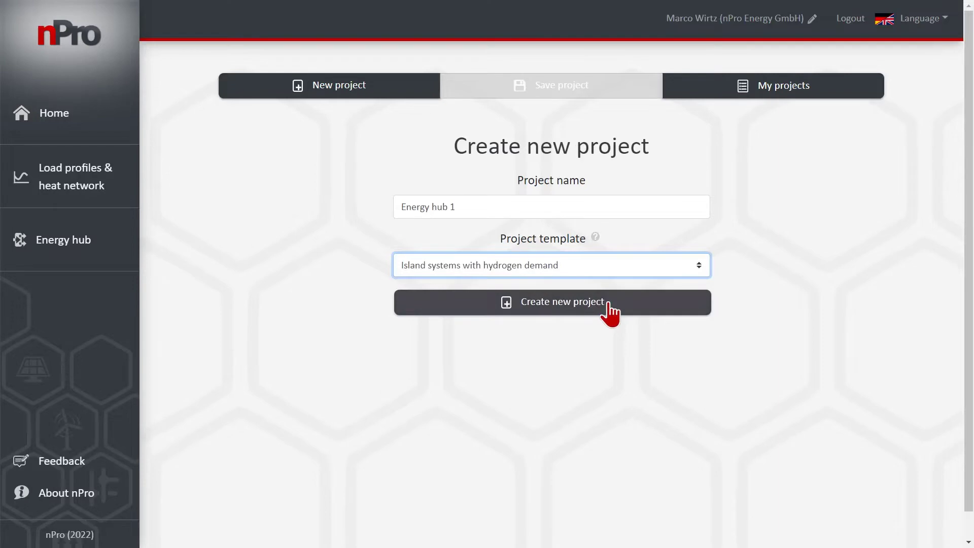
Create the project "Energy hub 1" from the template "Island systems with hydrogen demand".
left_click(608, 306)
scroll(608, 306, "down", 2)
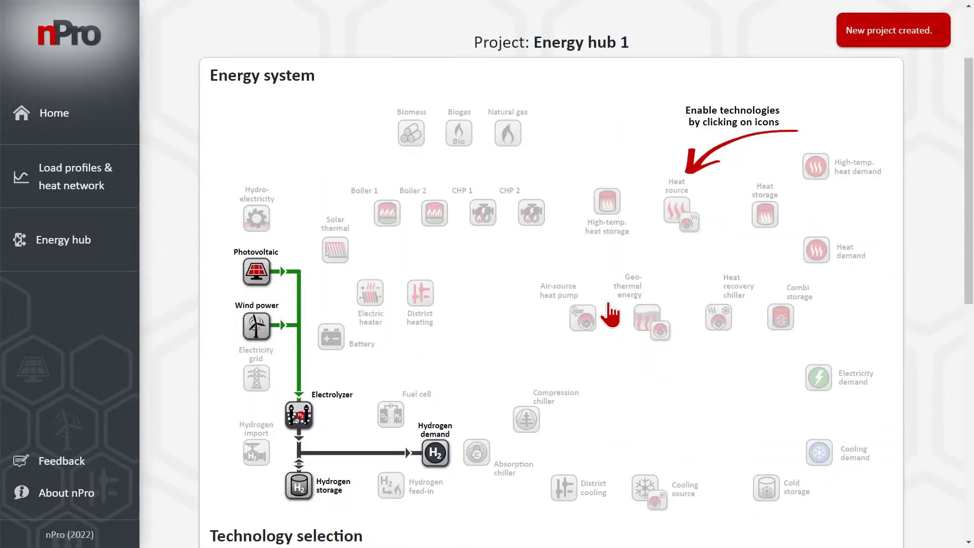
scroll(610, 315, "down", 2)
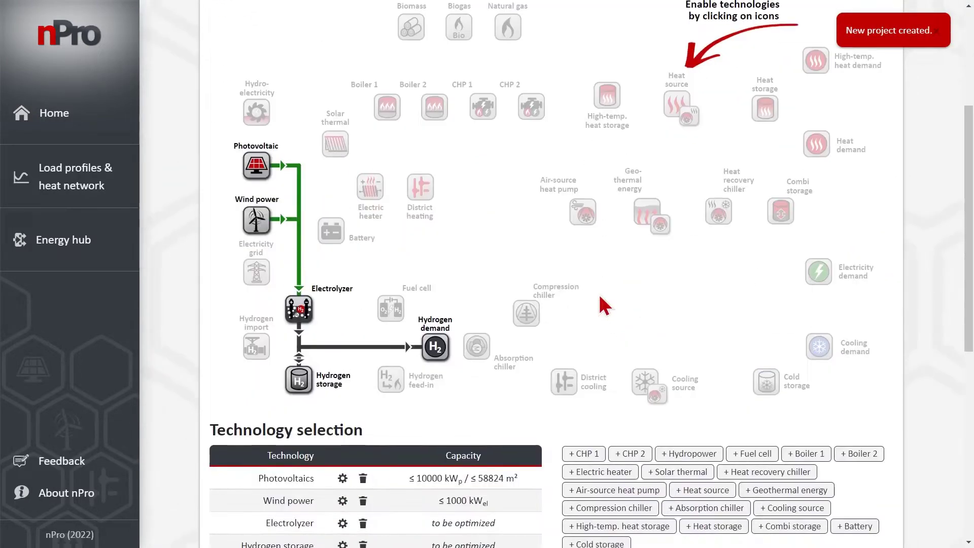
Enable the electricity demand, the battery and the electricity grid in the energy system diagram.
left_click(818, 276)
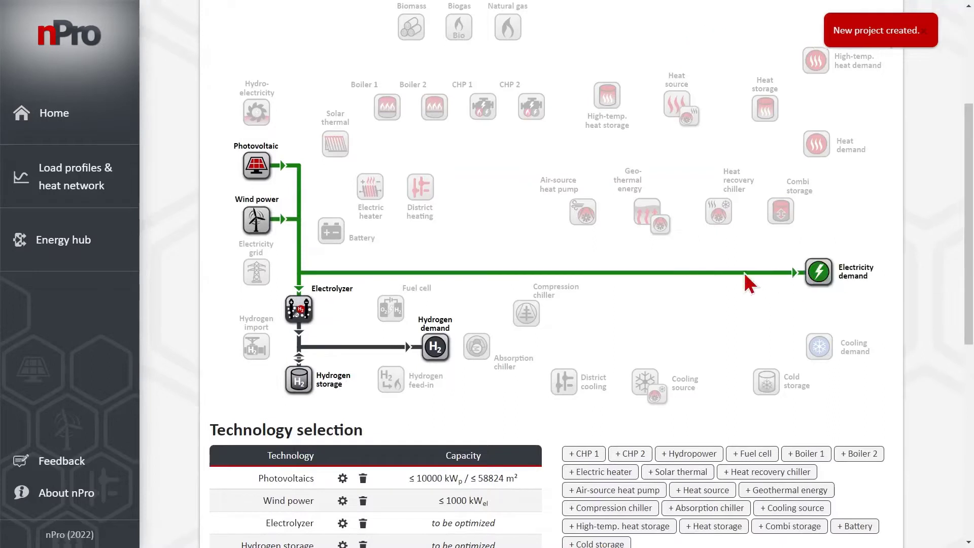
left_click(332, 239)
left_click(261, 275)
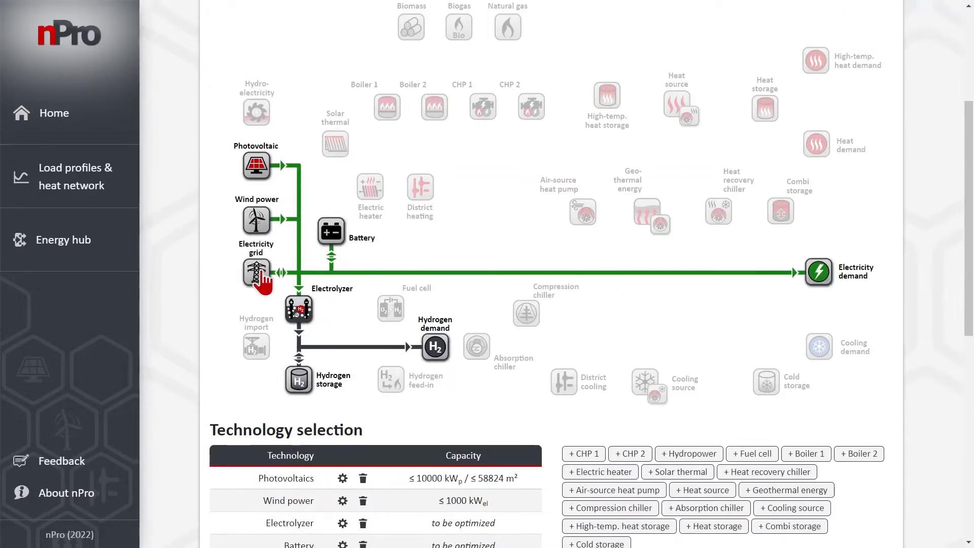
Disable the photovoltaic, electrolyzer, hydrogen storage and hydrogen demand components in the energy system diagram.
left_click(257, 167)
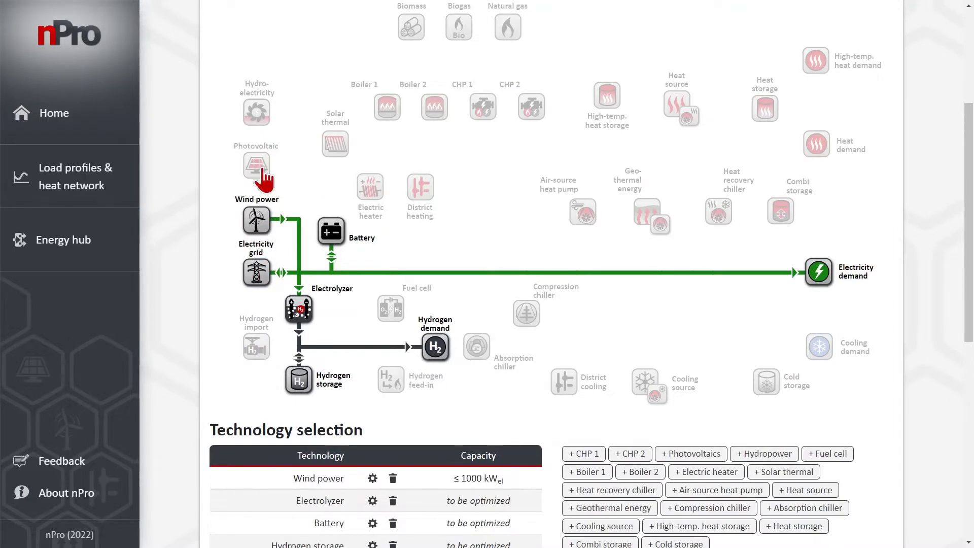
left_click(299, 317)
left_click(298, 380)
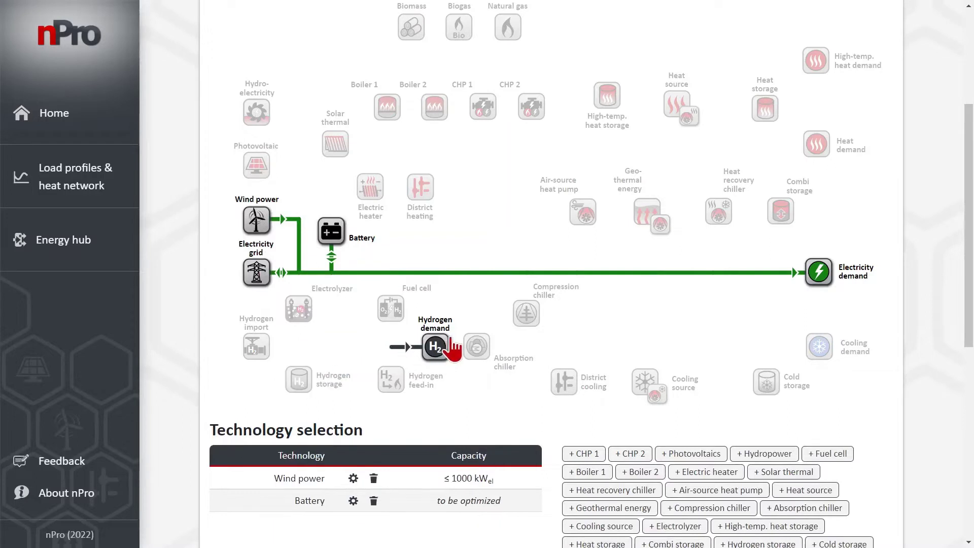
left_click(450, 345)
Set the battery's specific investment costs to 250 €/kWh, lifetime to 20 years and annual maintenance costs to 0 % of investment.
scroll(448, 327, "down", 2)
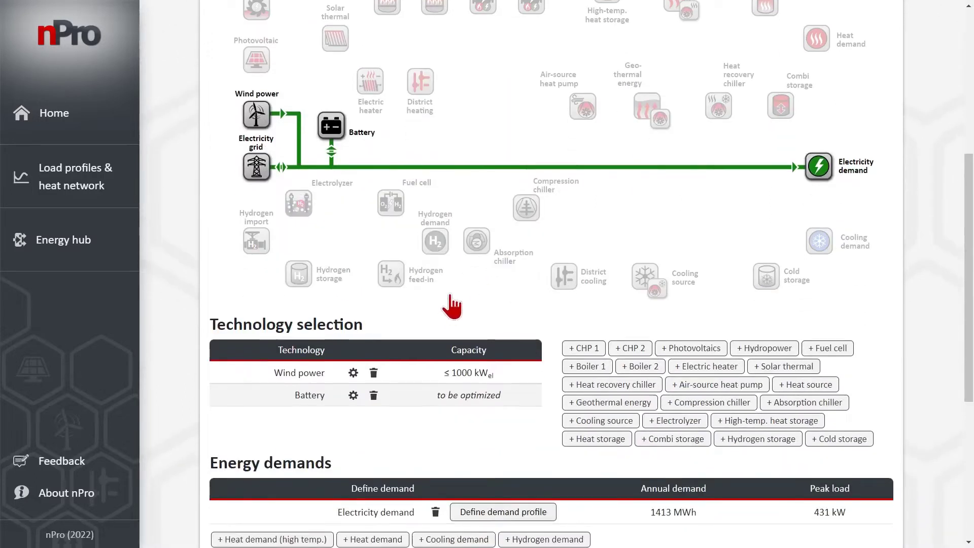
left_click(353, 396)
double_click(597, 133)
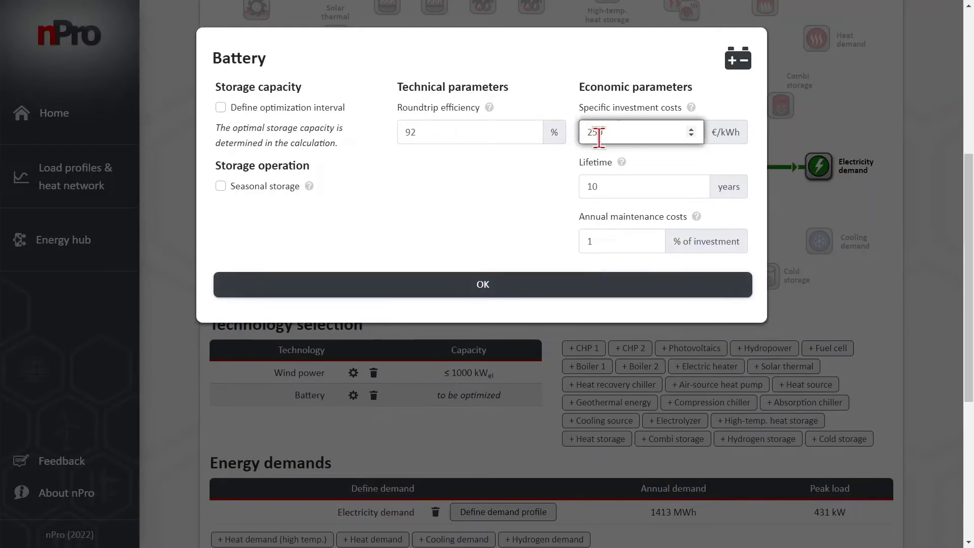
double_click(583, 183)
type("20")
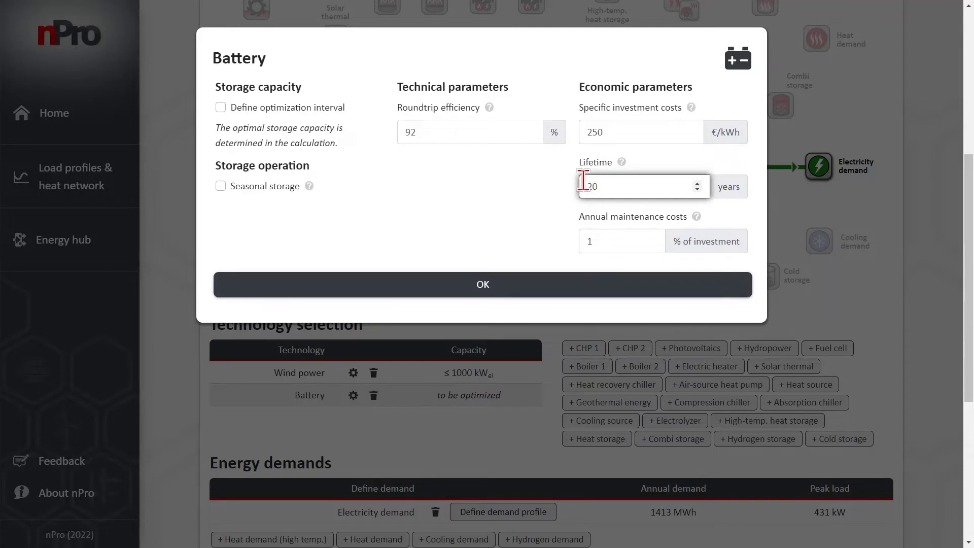
double_click(587, 240)
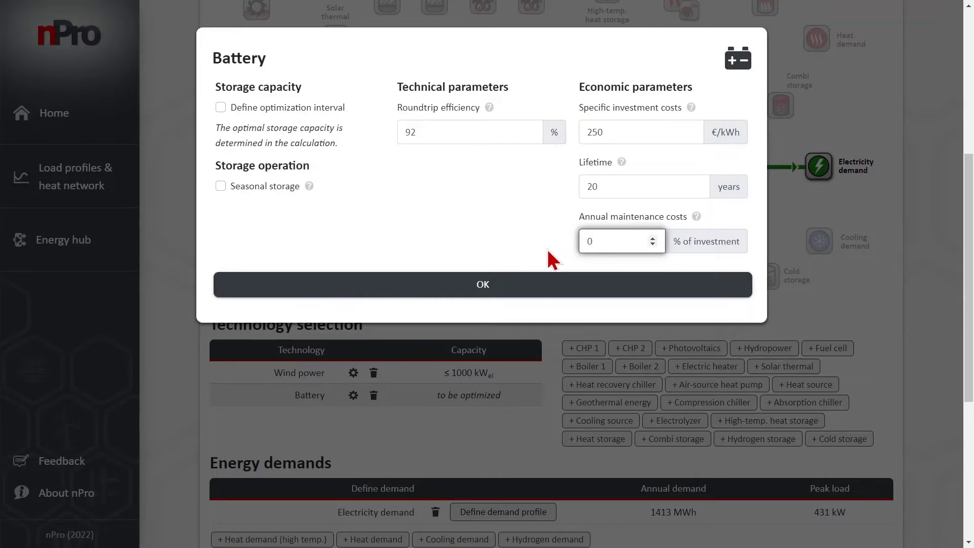
left_click(549, 296)
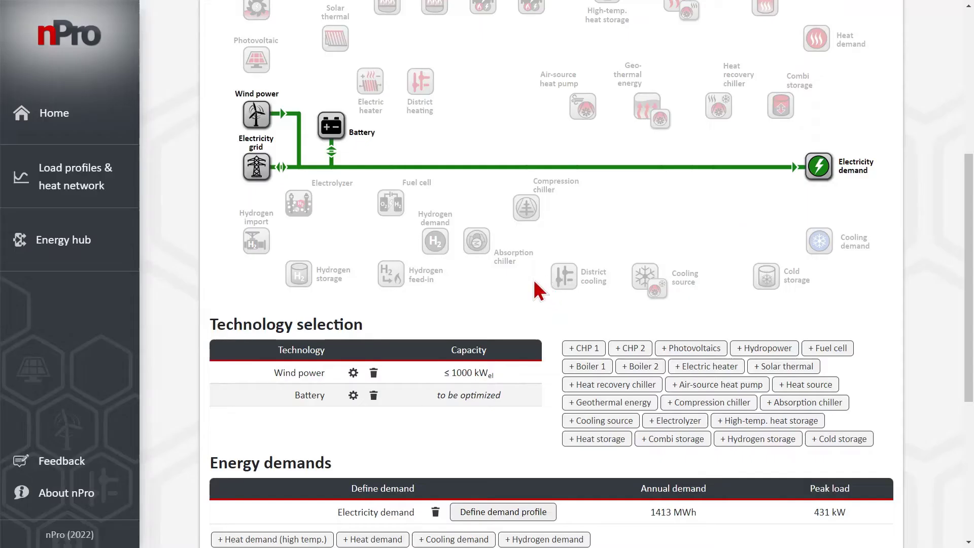
Set the electricity grid's supply price to 0,3 €/kWh and its feed-in tariff to 0,01 €/kWh.
scroll(528, 285, "down", 2)
scroll(500, 284, "down", 2)
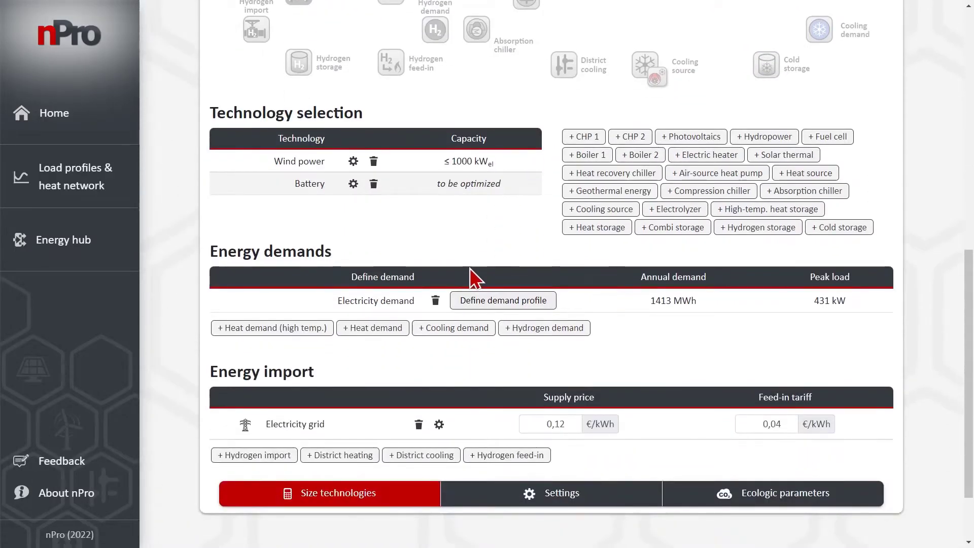
scroll(469, 267, "down", 2)
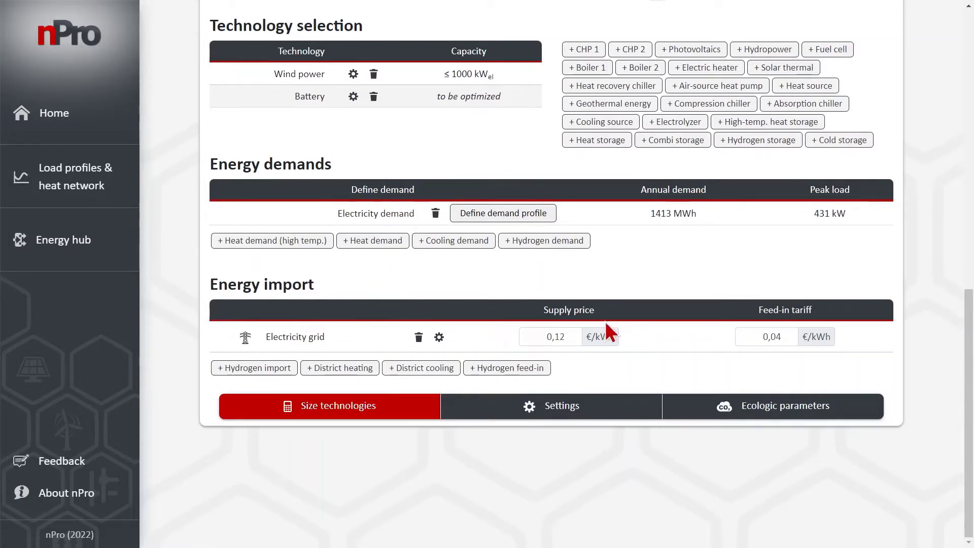
left_click_drag(526, 333, 579, 335)
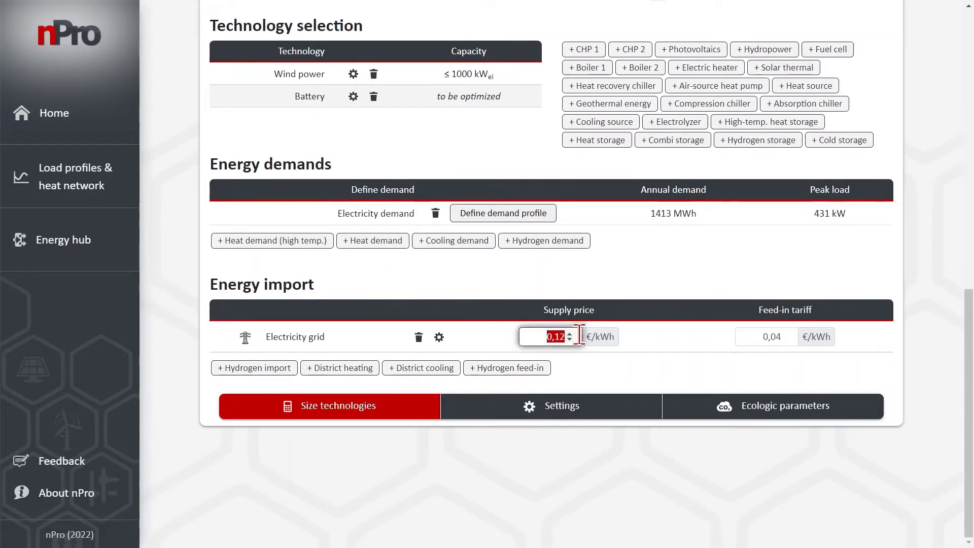
type("0")
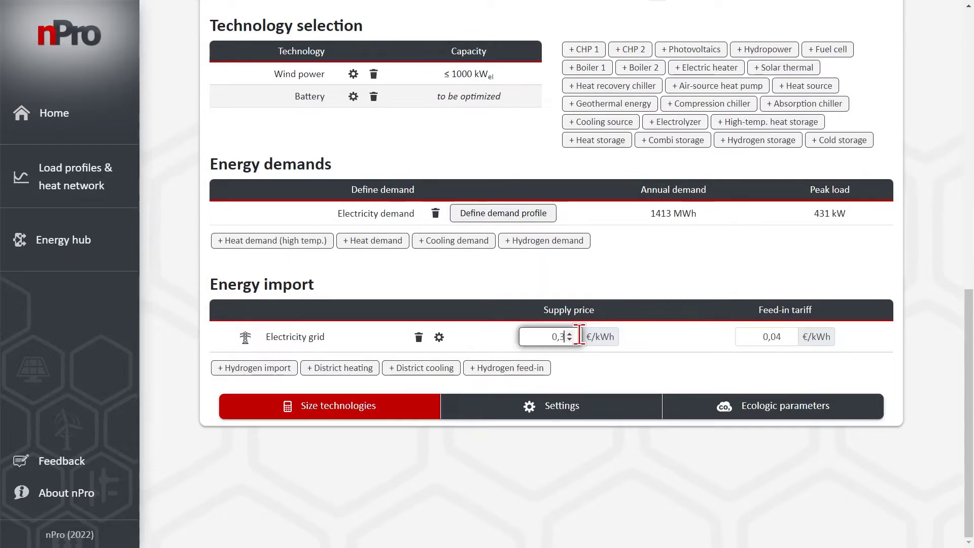
type(",3")
left_click_drag(745, 333, 792, 327)
type("0,01")
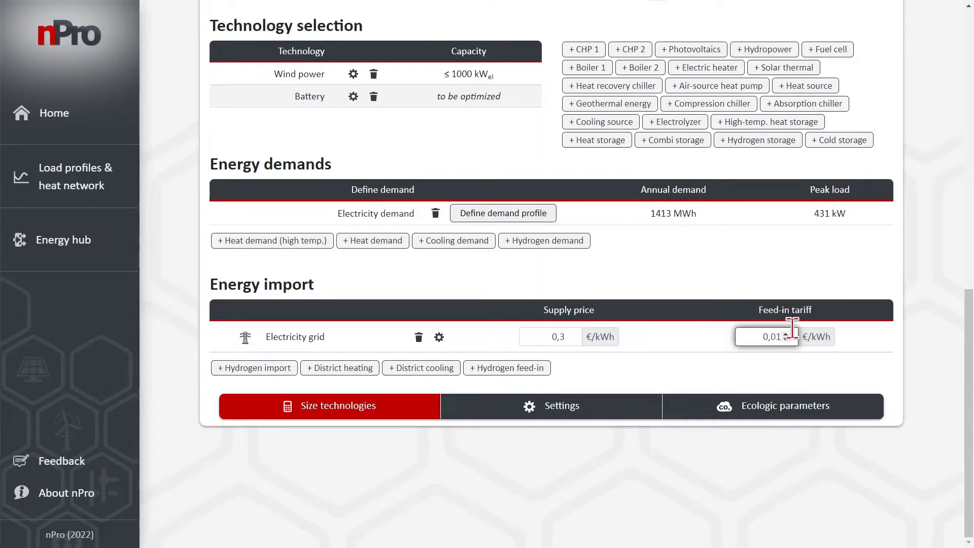
left_click(659, 289)
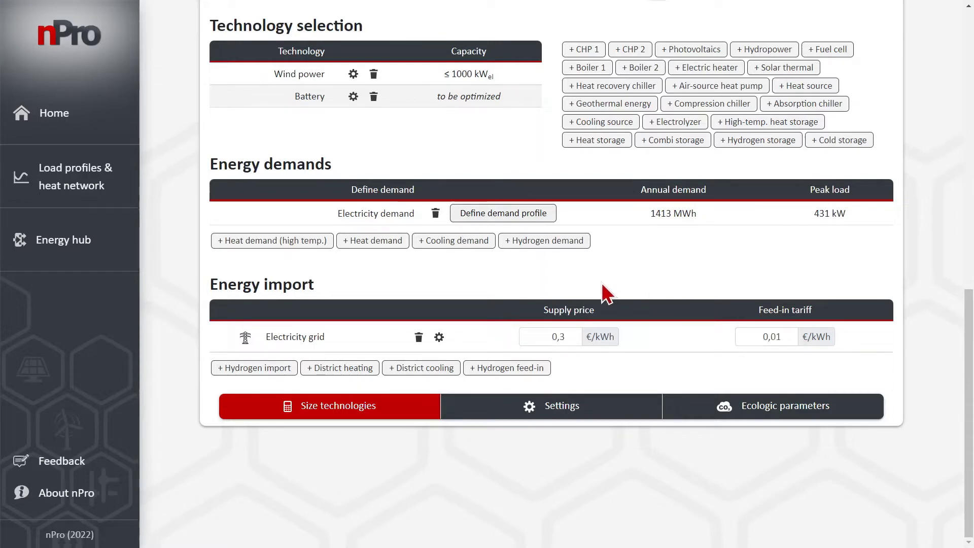
Size the technologies and set the battery's user-defined capacity to 1500 kWh.
left_click(397, 414)
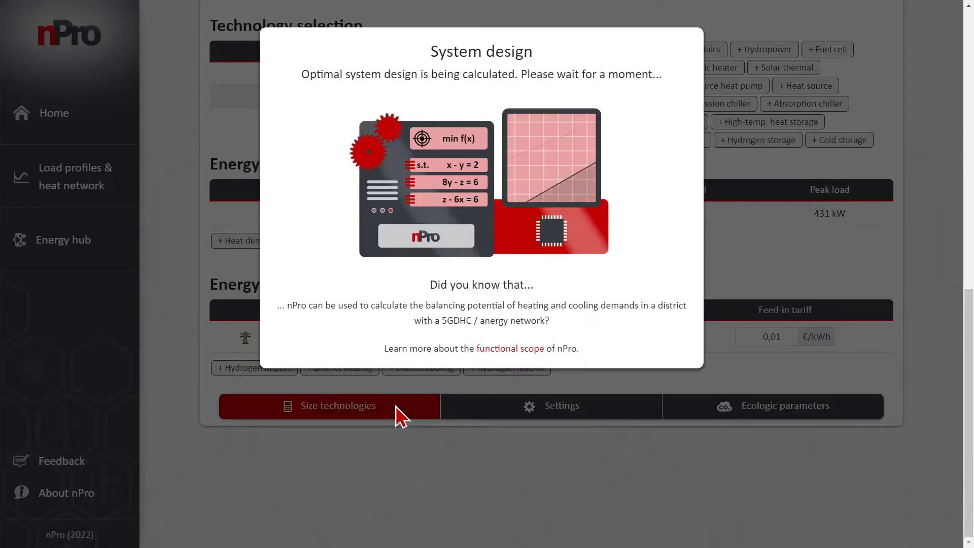
scroll(449, 391, "down", 4)
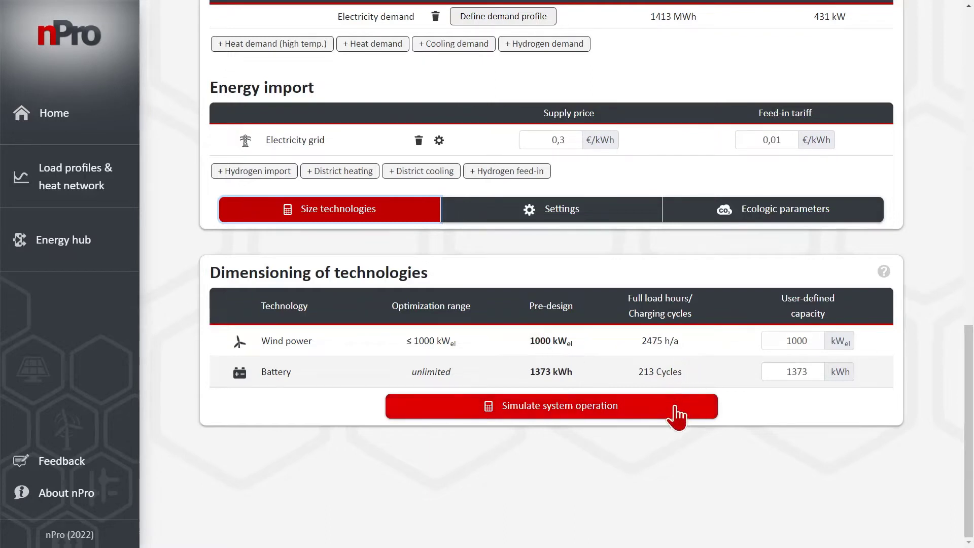
double_click(788, 371)
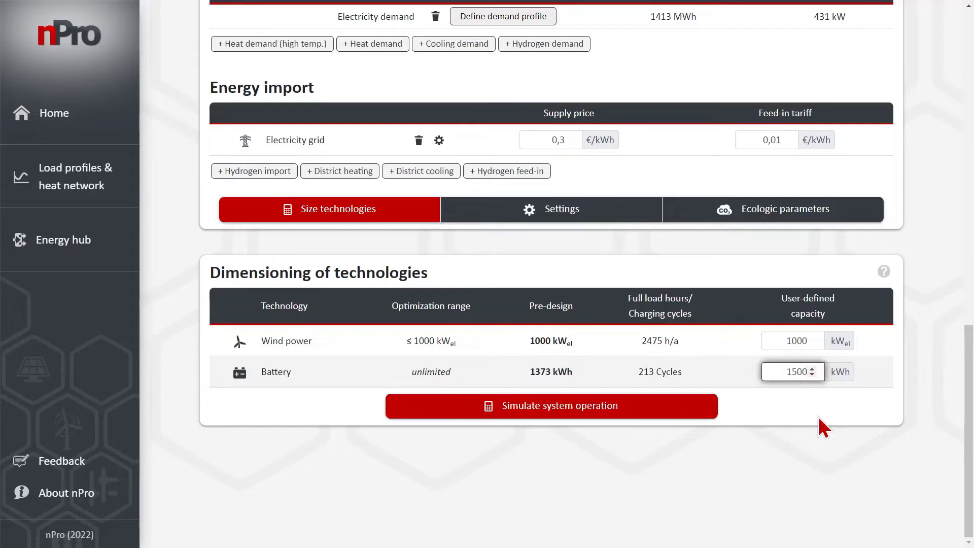
left_click(781, 415)
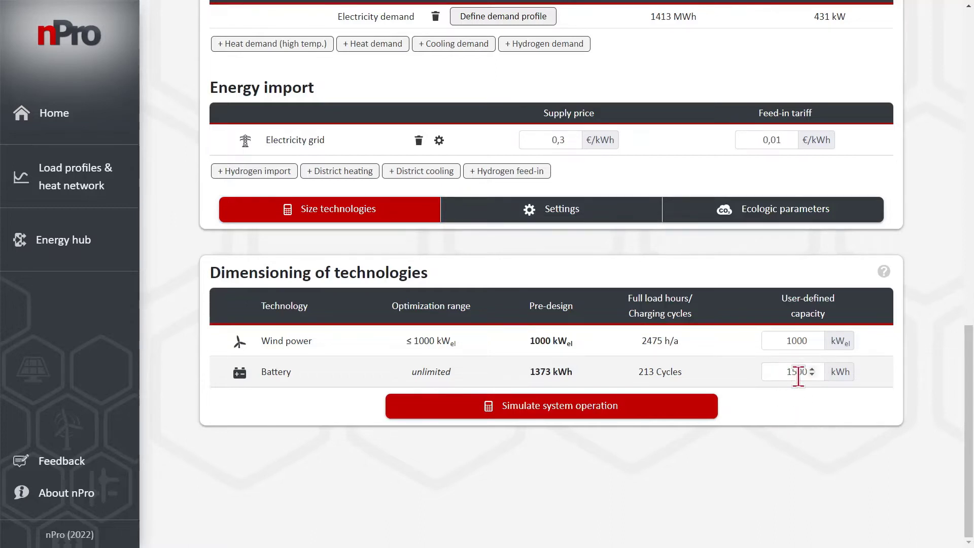
Simulate the system operation and plot the wind power's electricity generation as a heatmap.
left_click(647, 415)
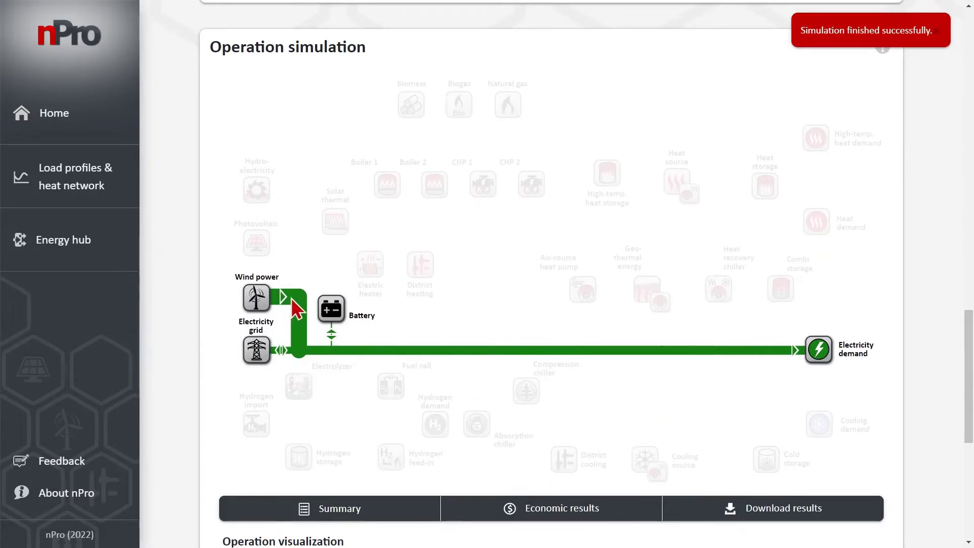
mouse_move(298, 321)
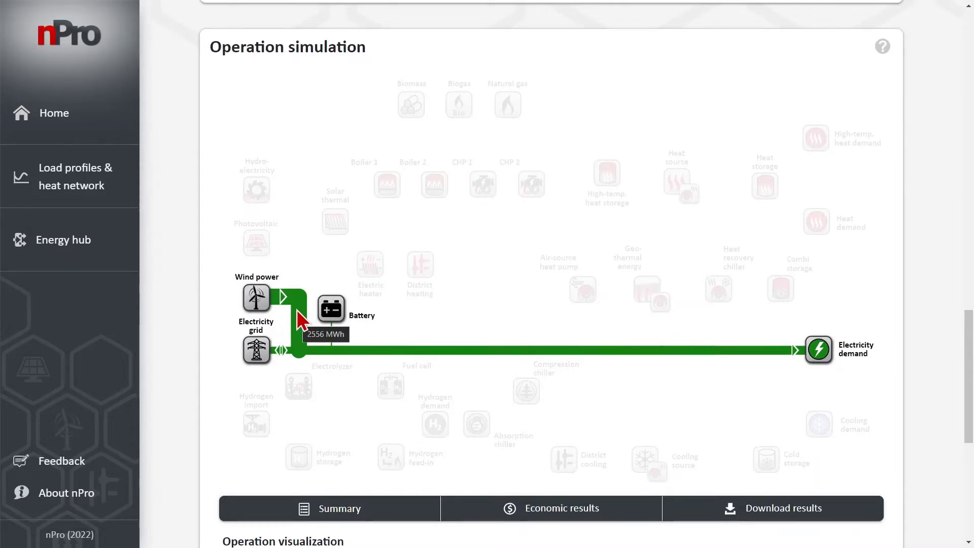
scroll(332, 383, "down", 3)
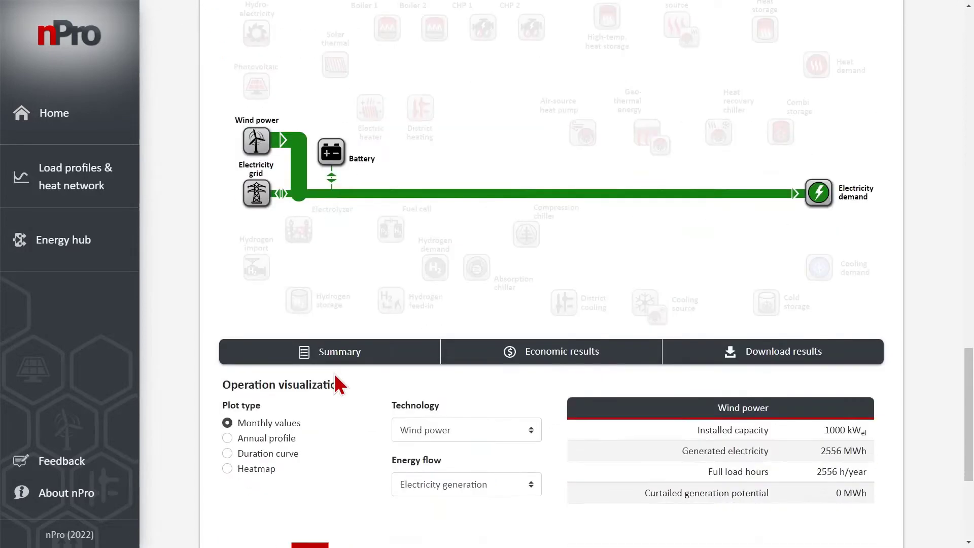
scroll(340, 380, "down", 5)
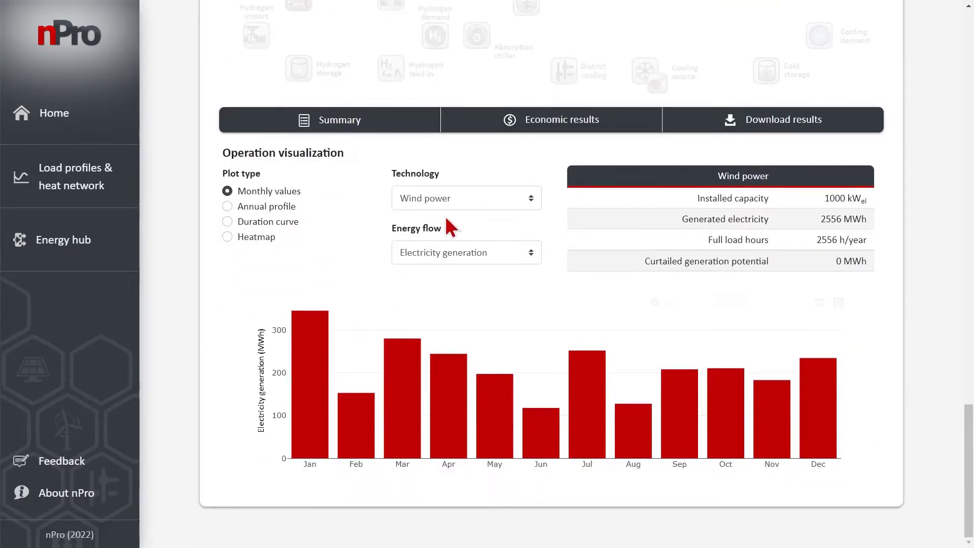
left_click(258, 237)
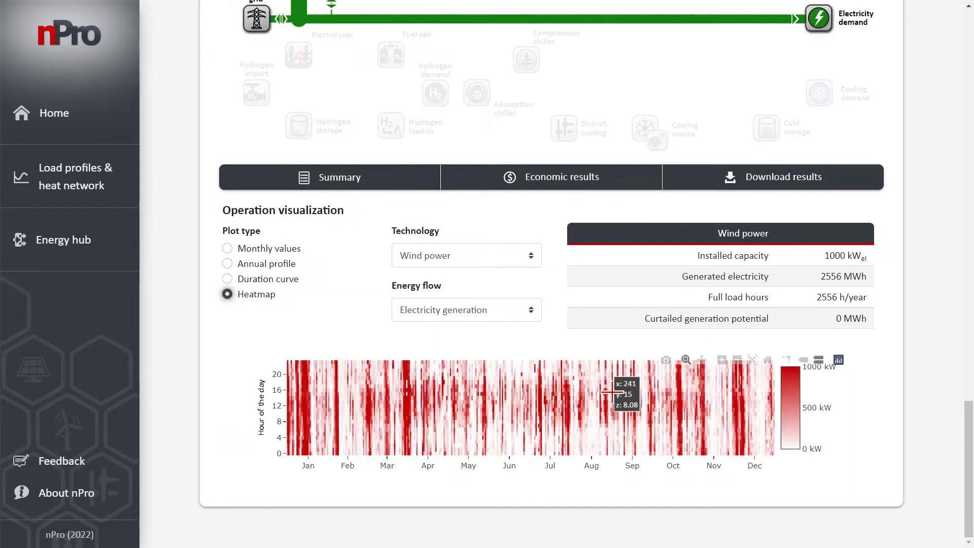
View the heatmaps of the battery's state of charge and of the energy demands.
left_click(498, 256)
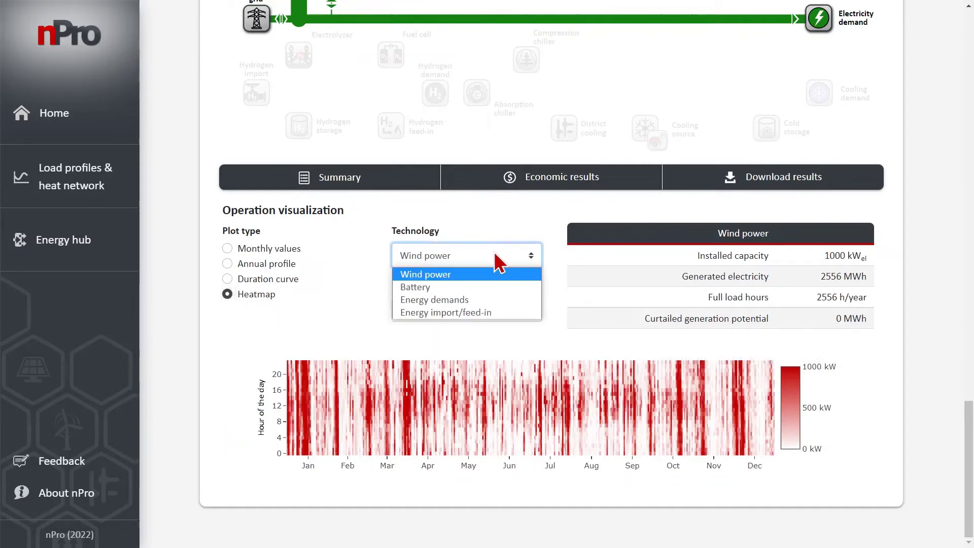
left_click(449, 286)
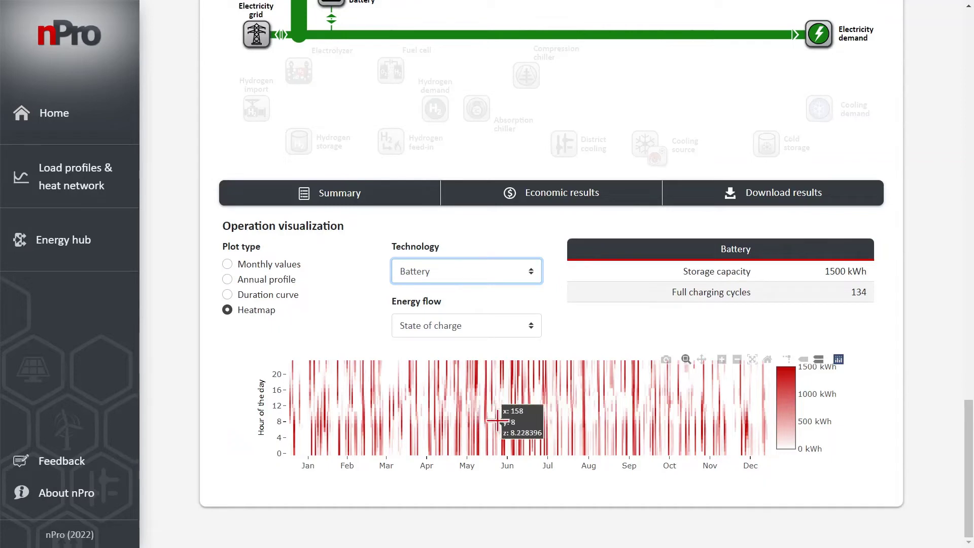
left_click(559, 312)
left_click(525, 276)
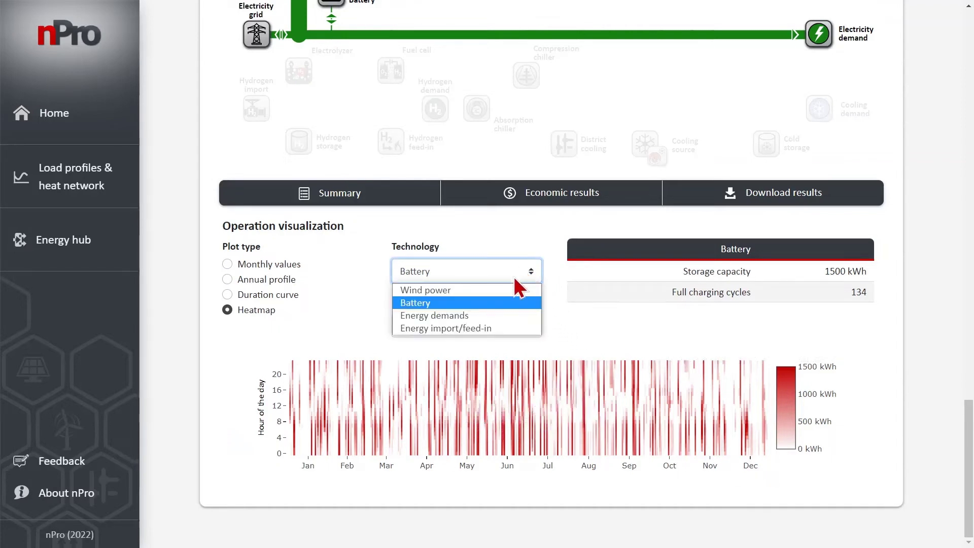
left_click(482, 316)
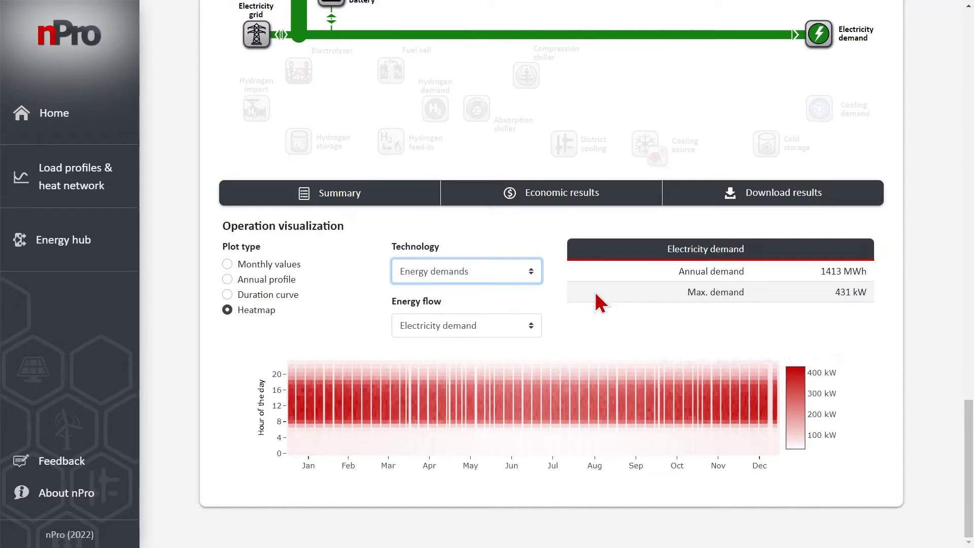
Review the result summary for energy imports, feed-ins, electricity generation, emissions and primary energy, then close it.
left_click(408, 206)
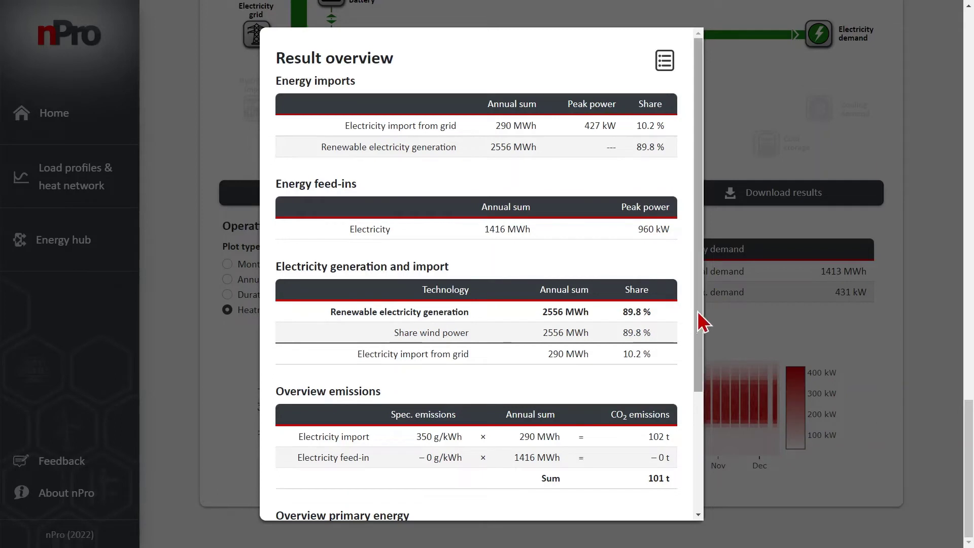
left_click_drag(697, 311, 700, 373)
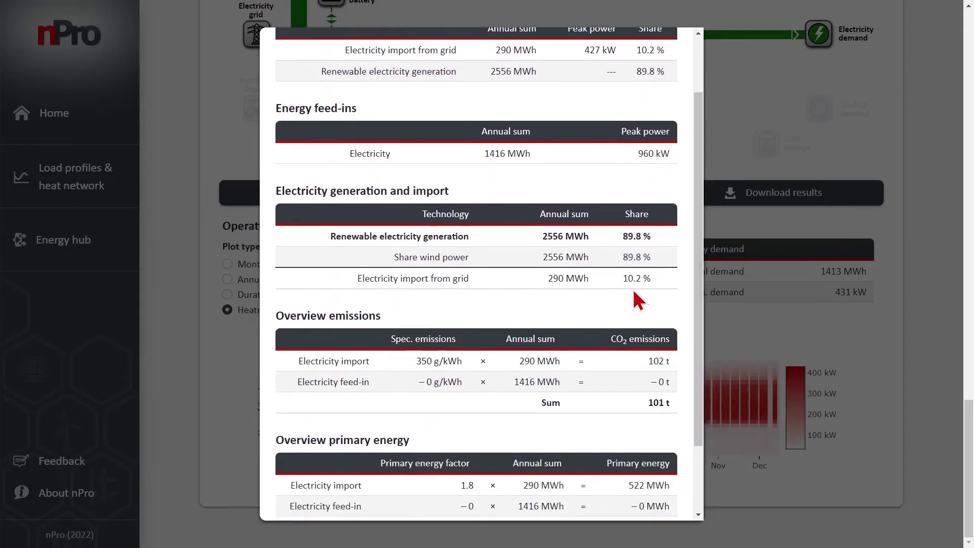
left_click_drag(699, 277, 698, 328)
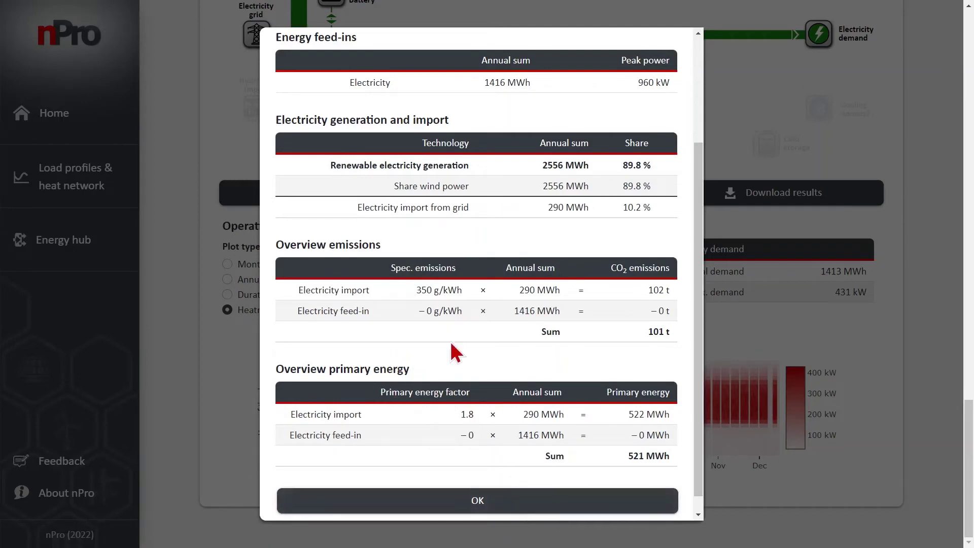
left_click(543, 500)
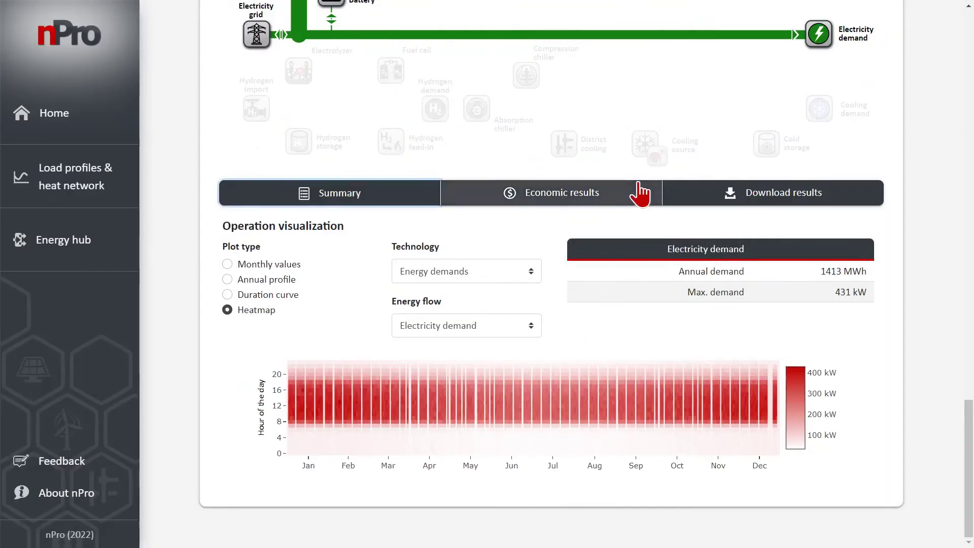
Open the economic results and review the annual balance, the cash flow table and the net present value after 20 years.
left_click(633, 205)
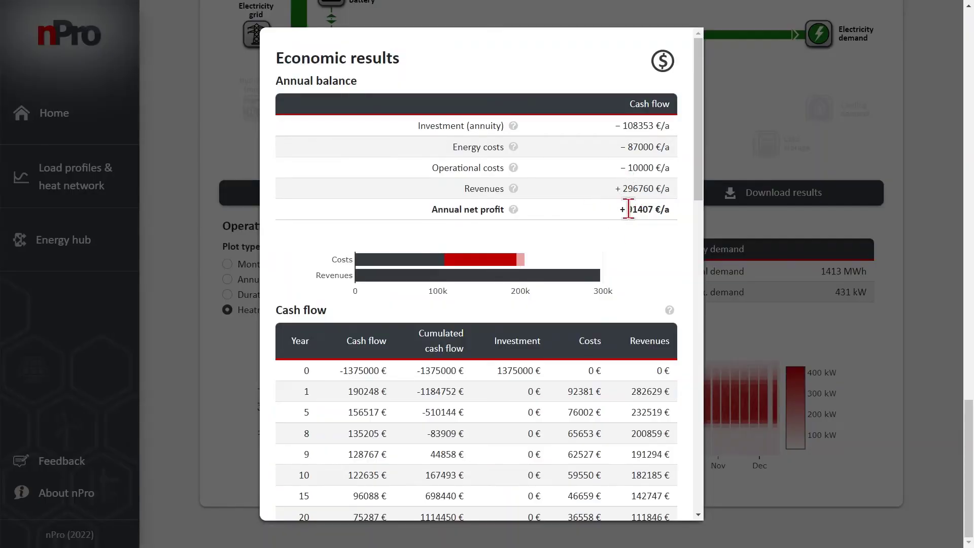
mouse_move(610, 274)
left_click_drag(698, 150, 698, 217)
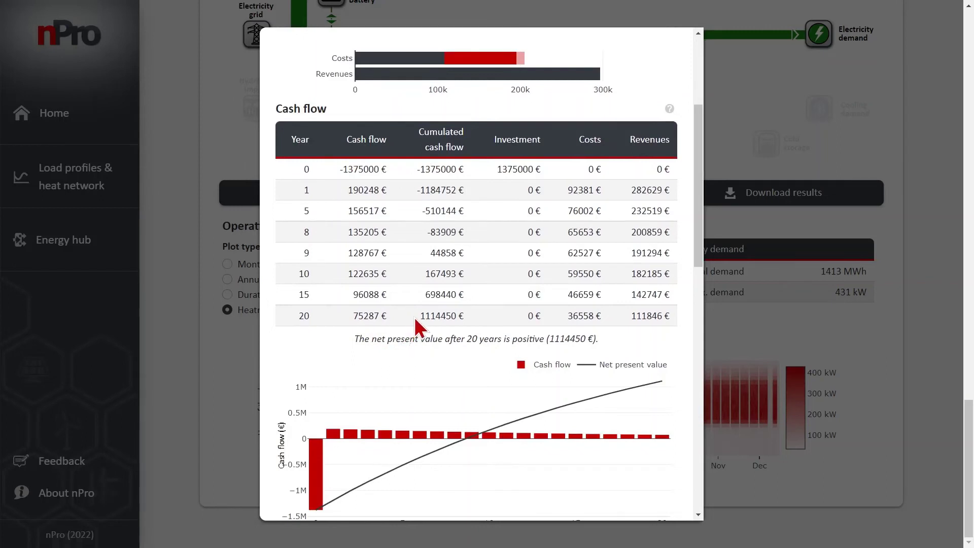
left_click_drag(415, 320, 474, 334)
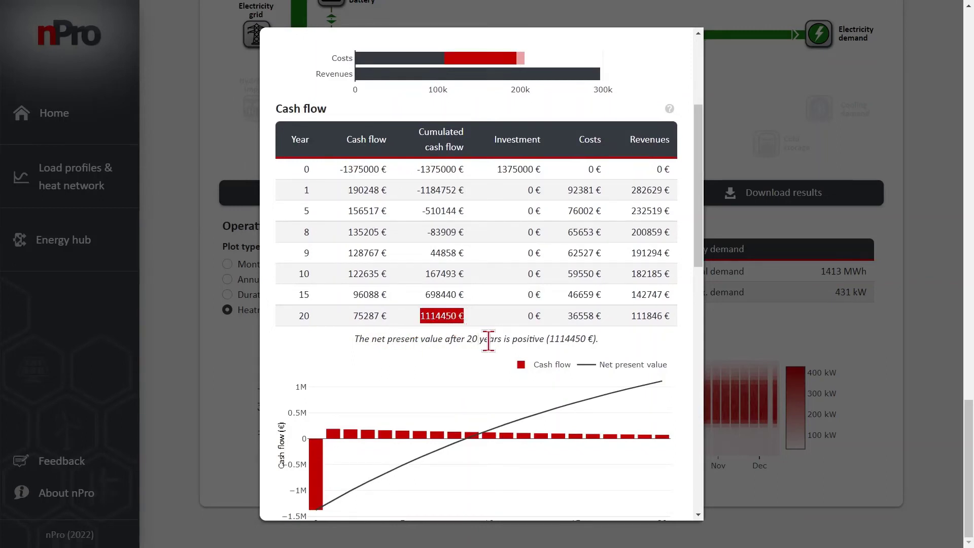
left_click(613, 340)
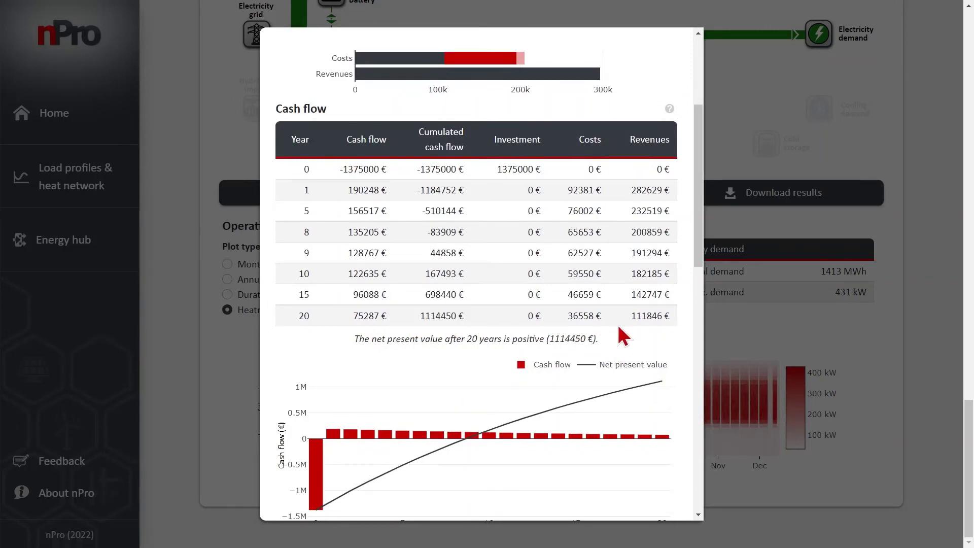
Review the cash flow chart and the details of investments, energy costs, operational costs, revenues and plant investments.
scroll(623, 335, "down", 4)
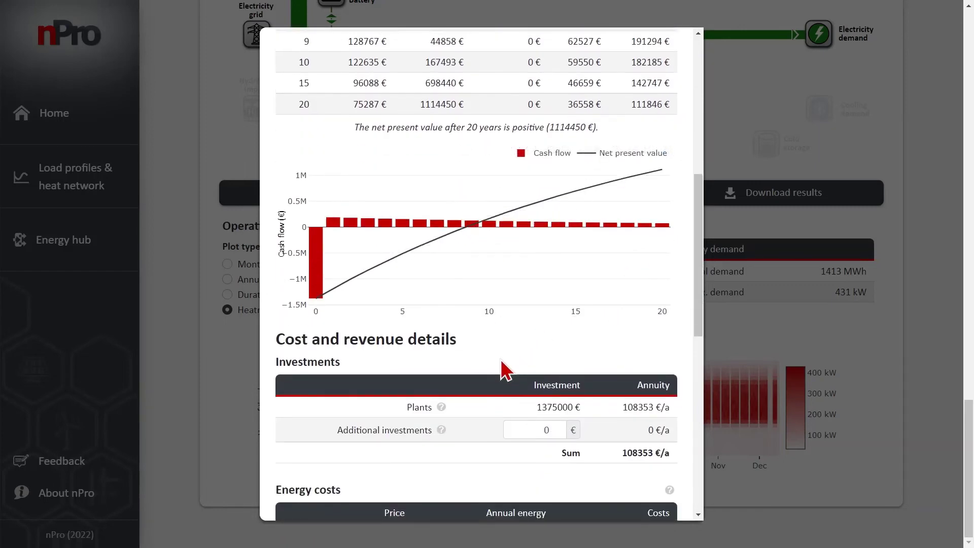
scroll(471, 342, "down", 2)
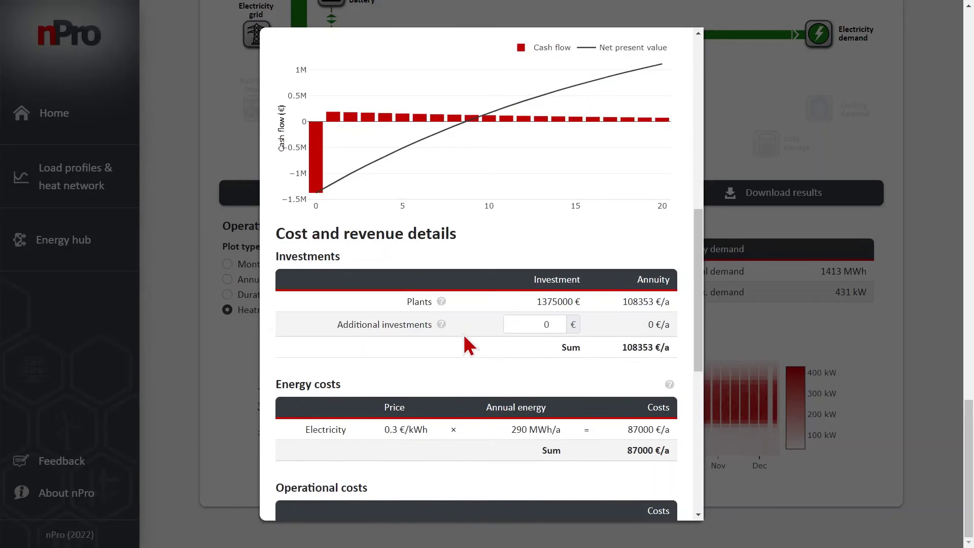
scroll(469, 347, "down", 2)
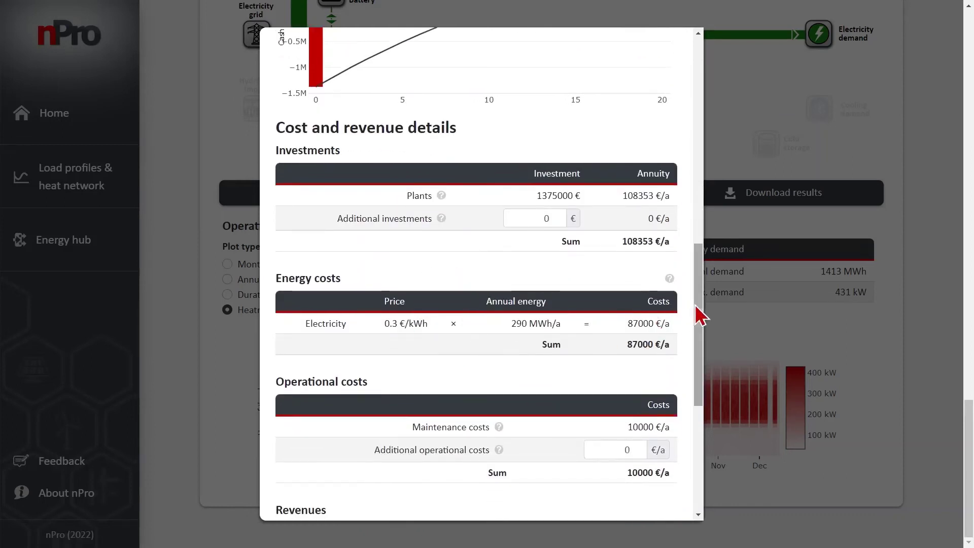
left_click_drag(699, 315, 701, 352)
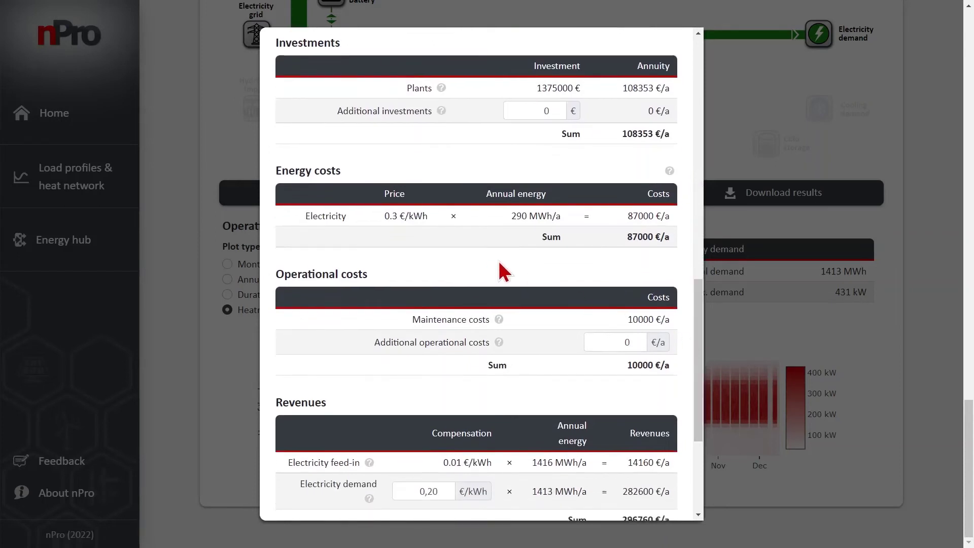
left_click_drag(699, 318, 688, 366)
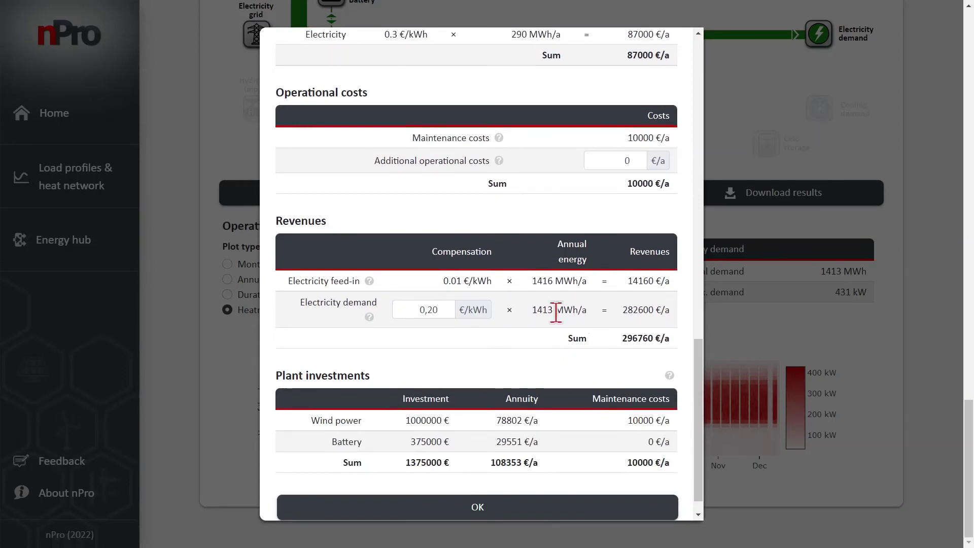
Try a compensation of 0,1 €/kWh for the electricity demand and check its effect on the net present value.
left_click(414, 309)
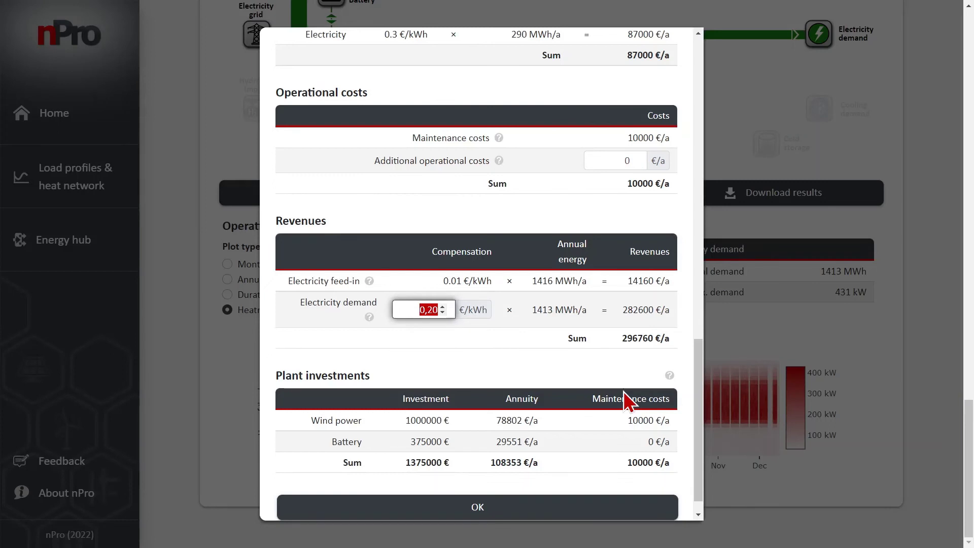
type("0,1")
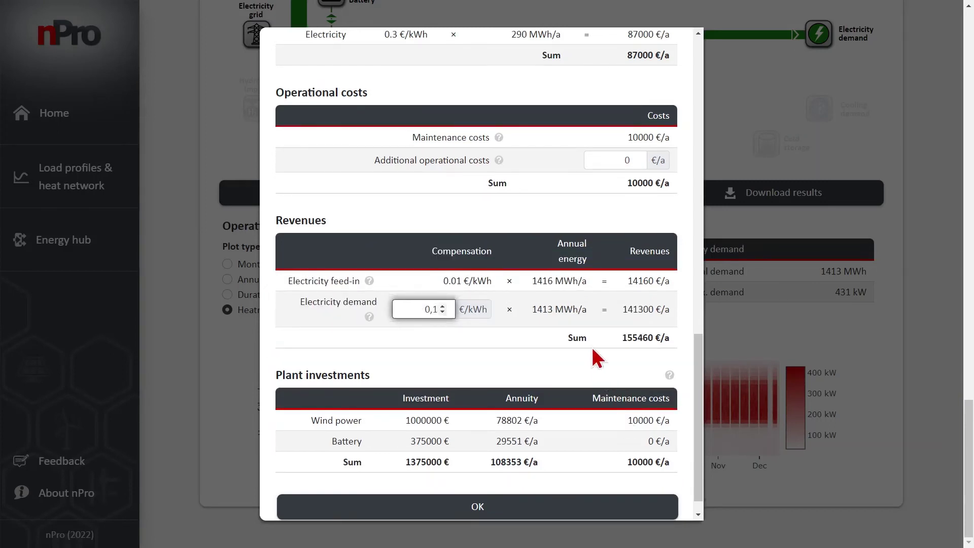
scroll(589, 329, "up", 10)
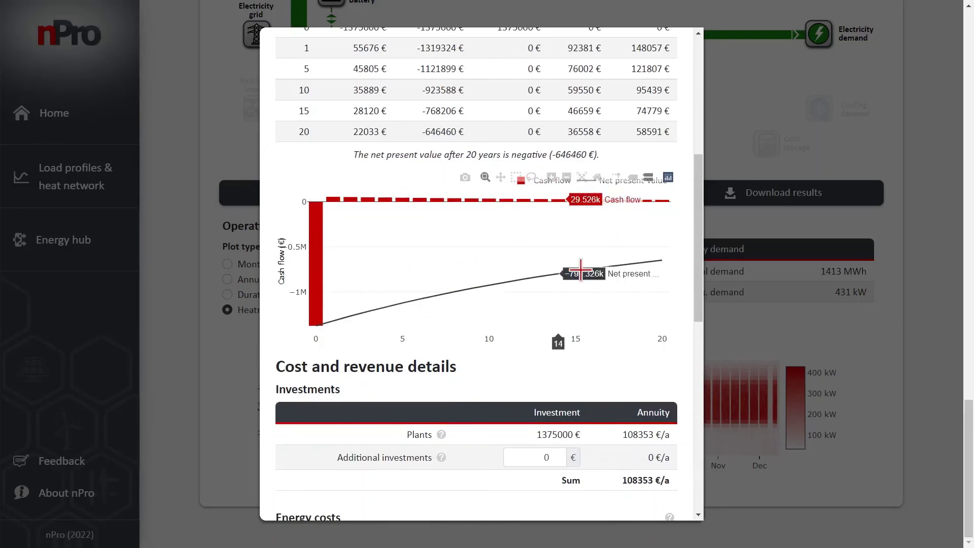
Set the electricity demand's compensation to 0,14 €/kWh and check the resulting cash flow and net present value.
scroll(618, 421, "down", 10)
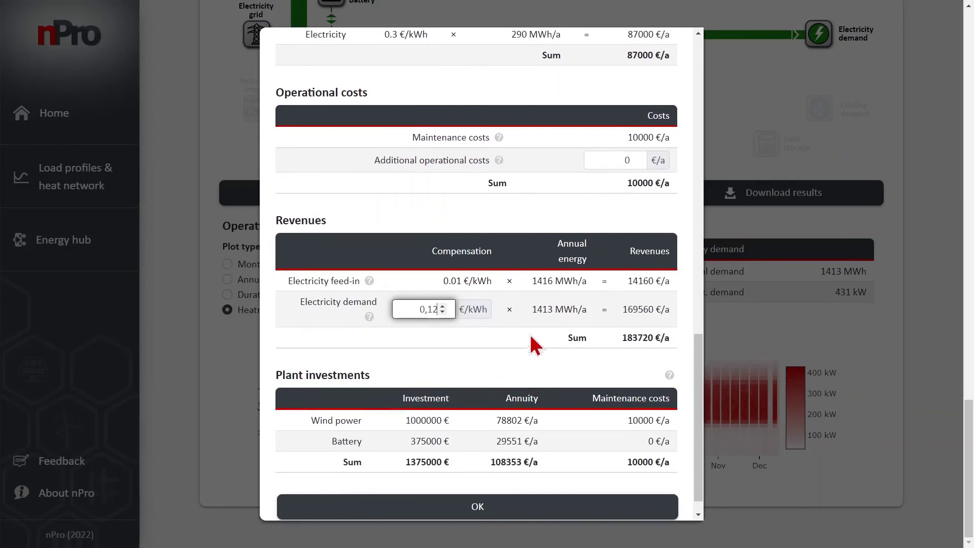
scroll(543, 332, "up", 10)
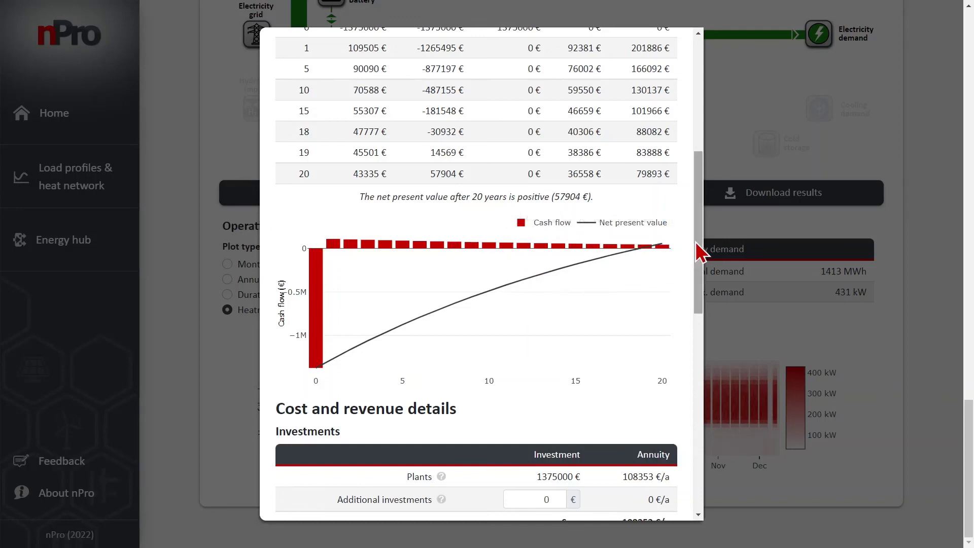
scroll(697, 243, "up", 1)
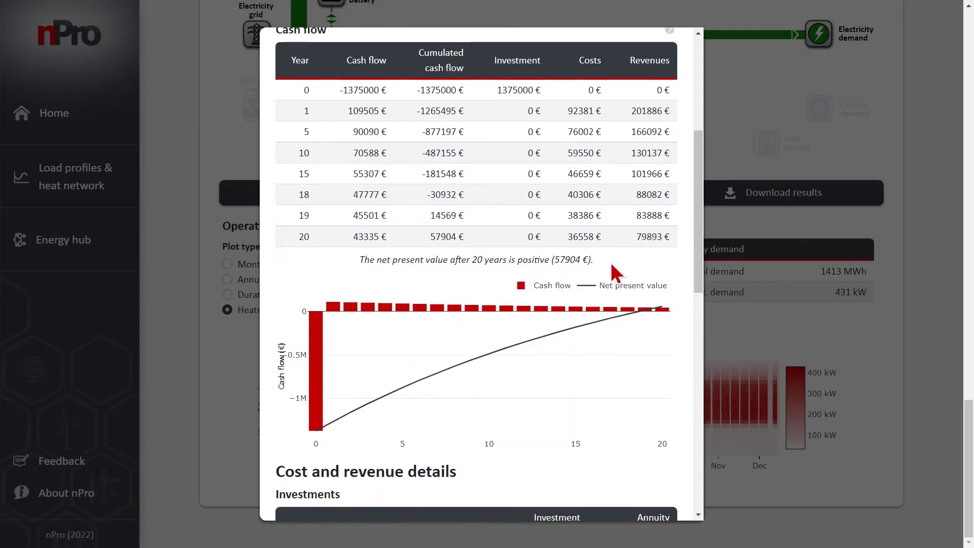
scroll(700, 237, "down", 1)
left_click_drag(702, 238, 445, 425)
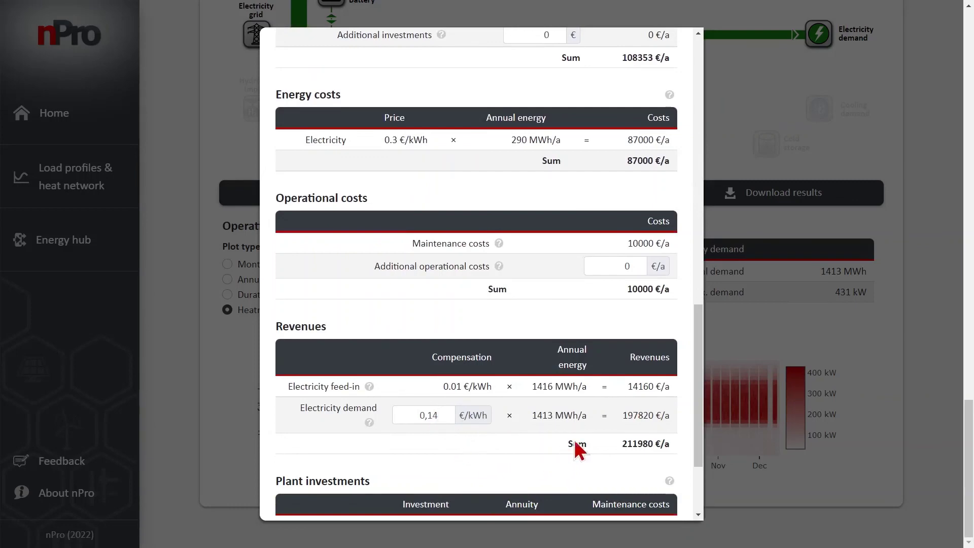
left_click_drag(701, 369, 707, 180)
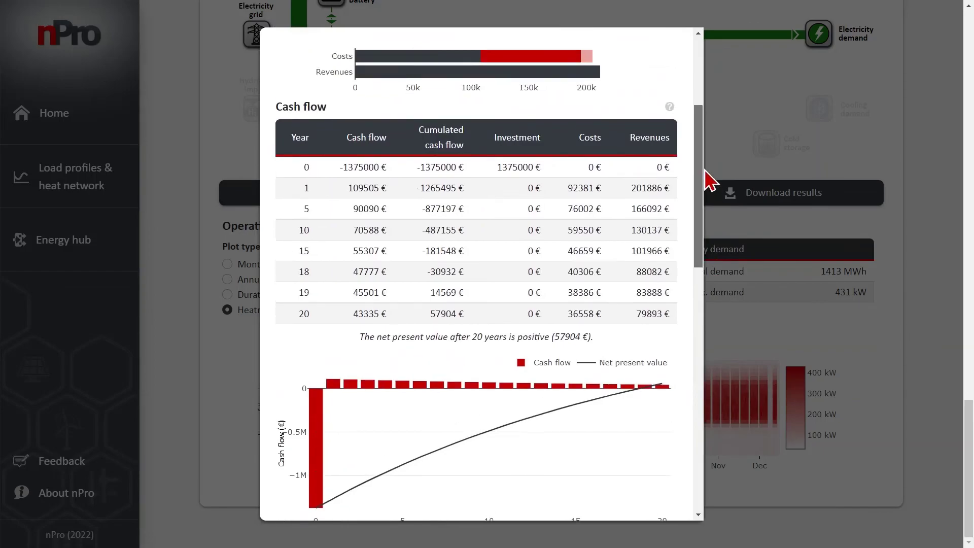